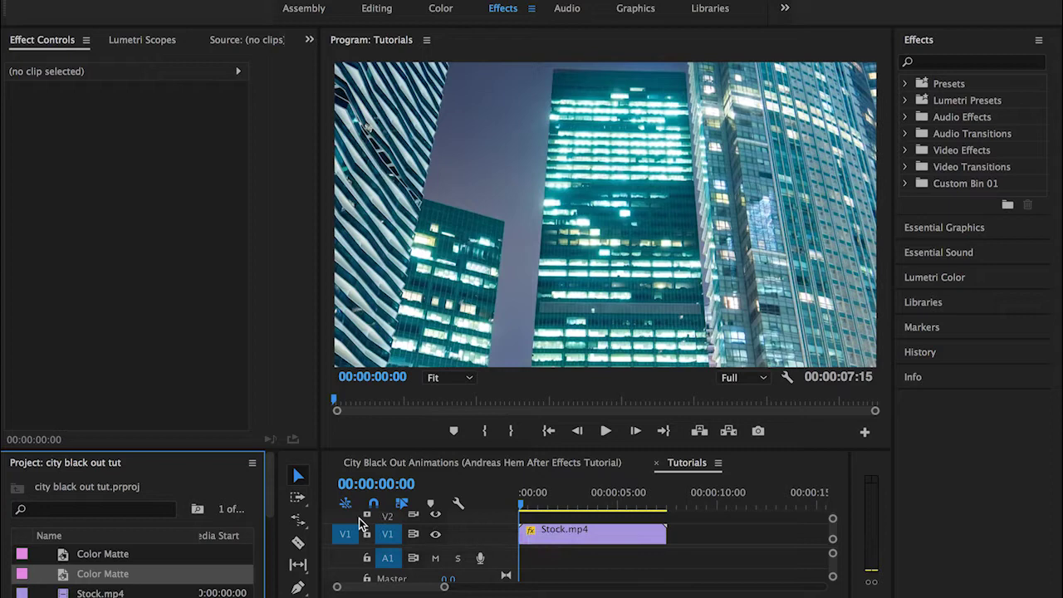
Create a new color matte with 1280 × 720 video settings, 30.00 fps and square pixels
scroll(271, 534, down, 5)
scroll(270, 534, down, 2)
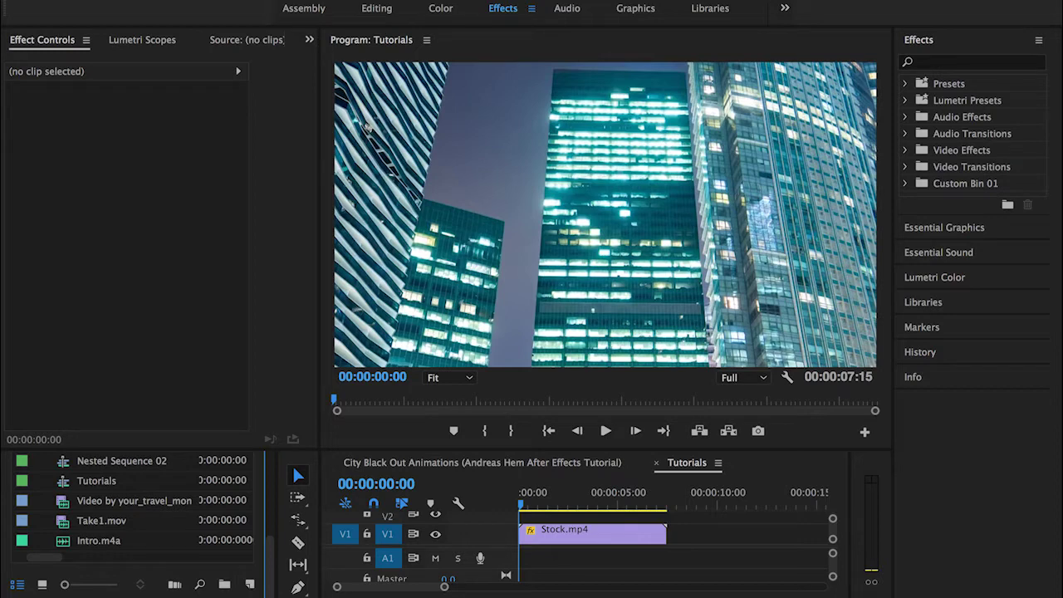
click(165, 0)
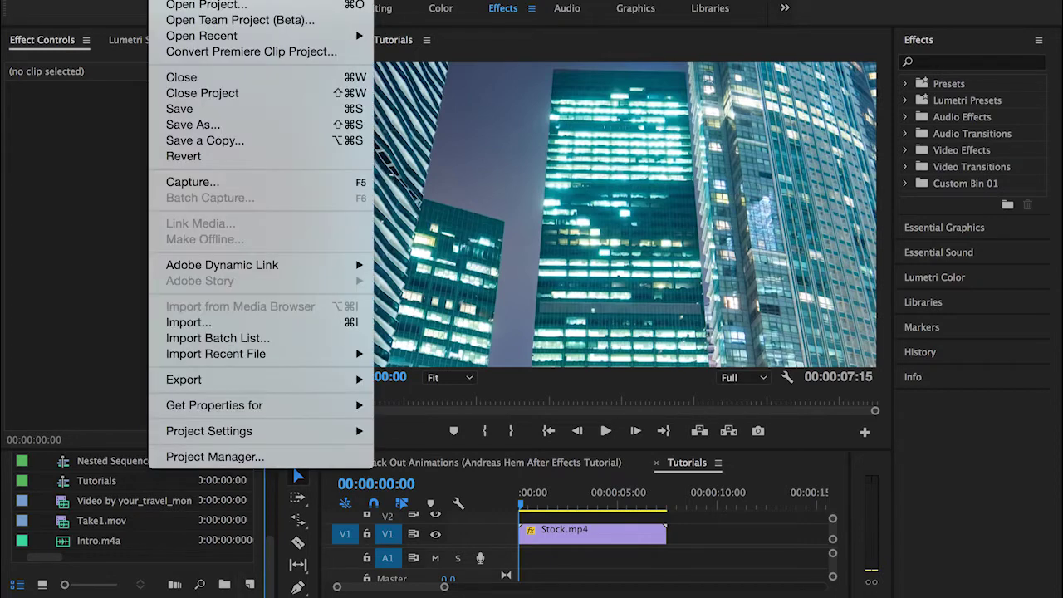
mouse_move(203, 0)
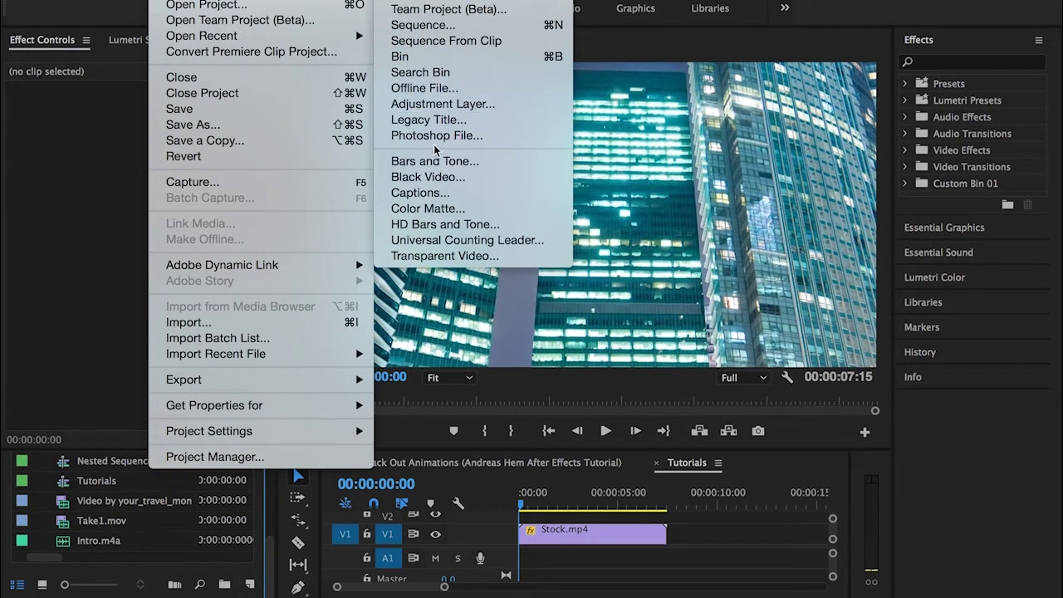
click(431, 208)
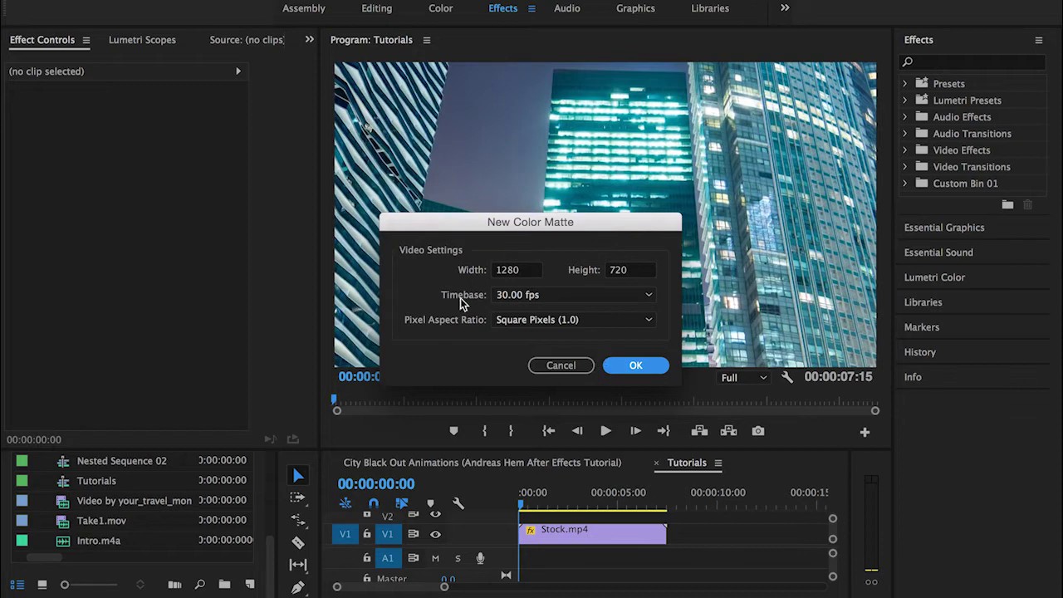
click(624, 365)
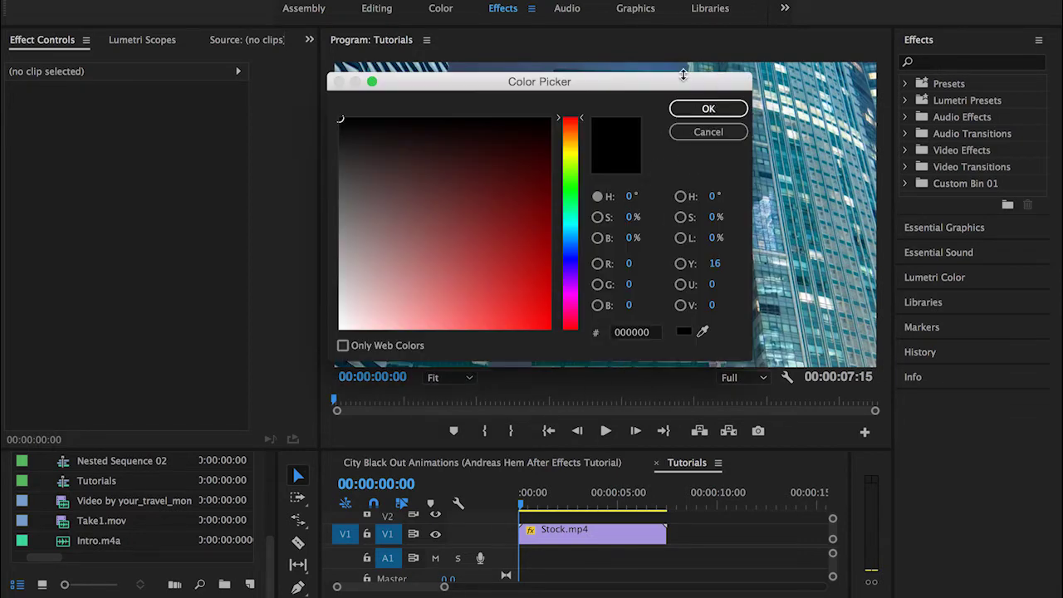
Sample the matte's color from the footage, darken it to 0F2935 and keep the name Color Matte
drag(677, 83, 770, 241)
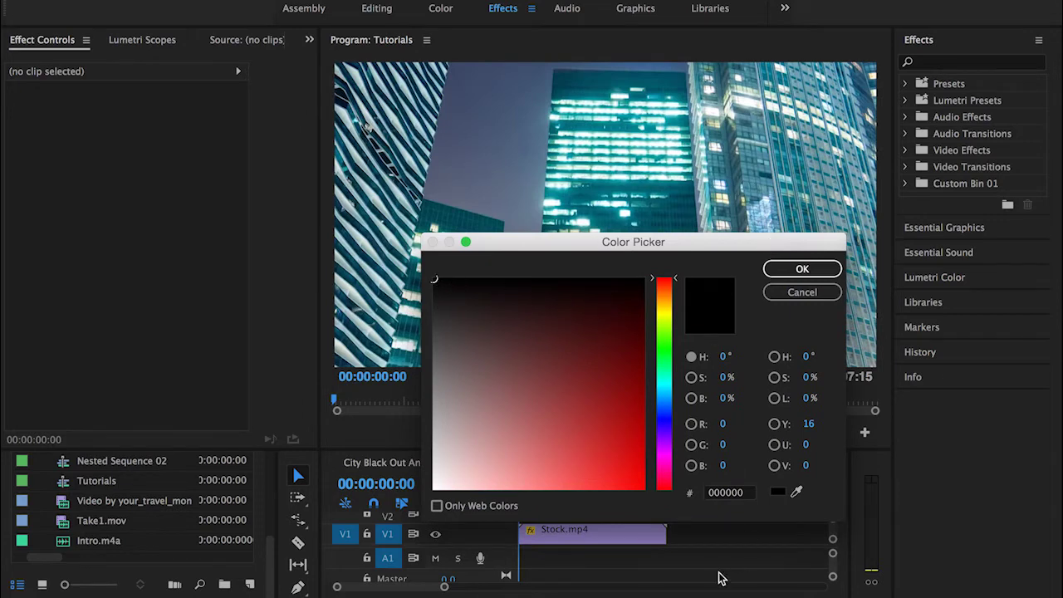
click(796, 491)
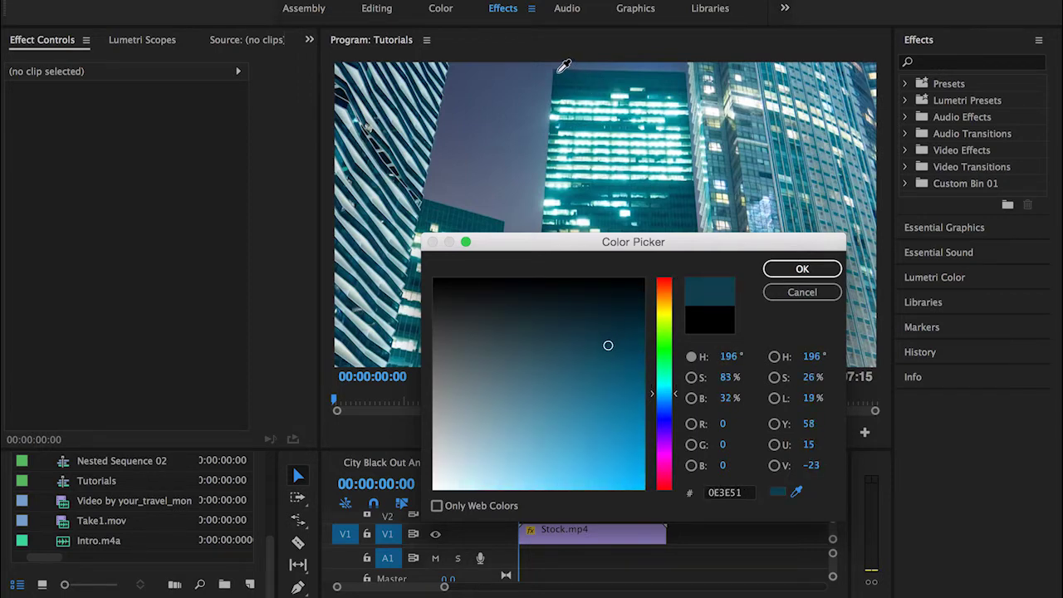
click(563, 66)
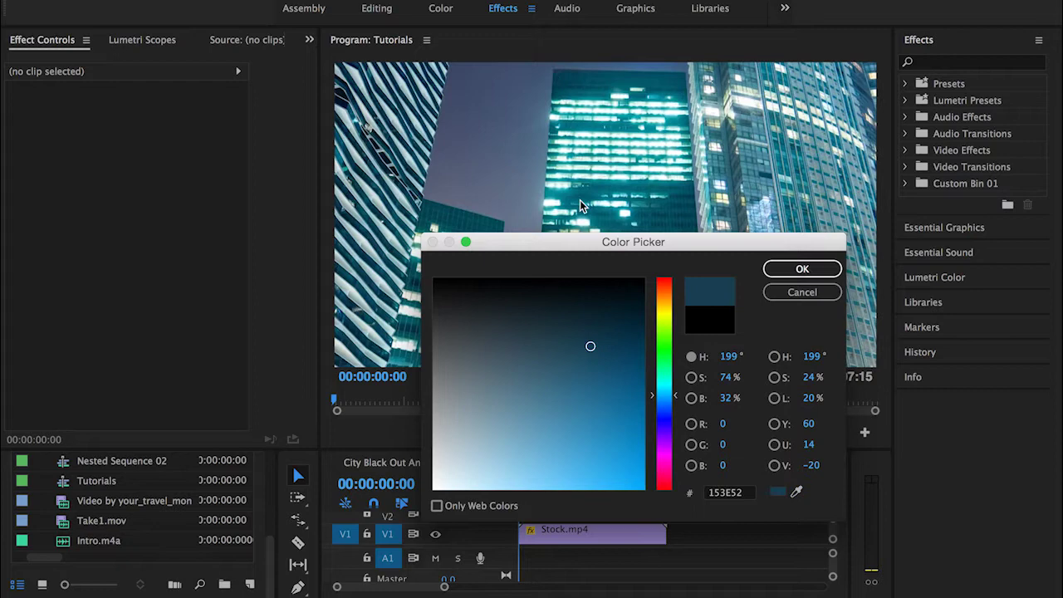
drag(592, 344, 586, 322)
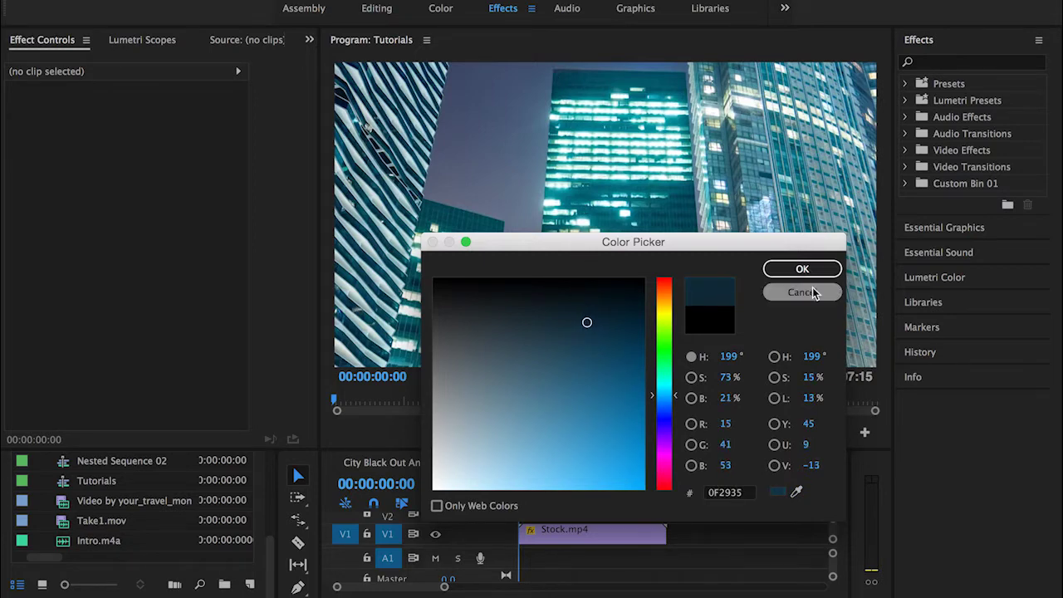
click(813, 277)
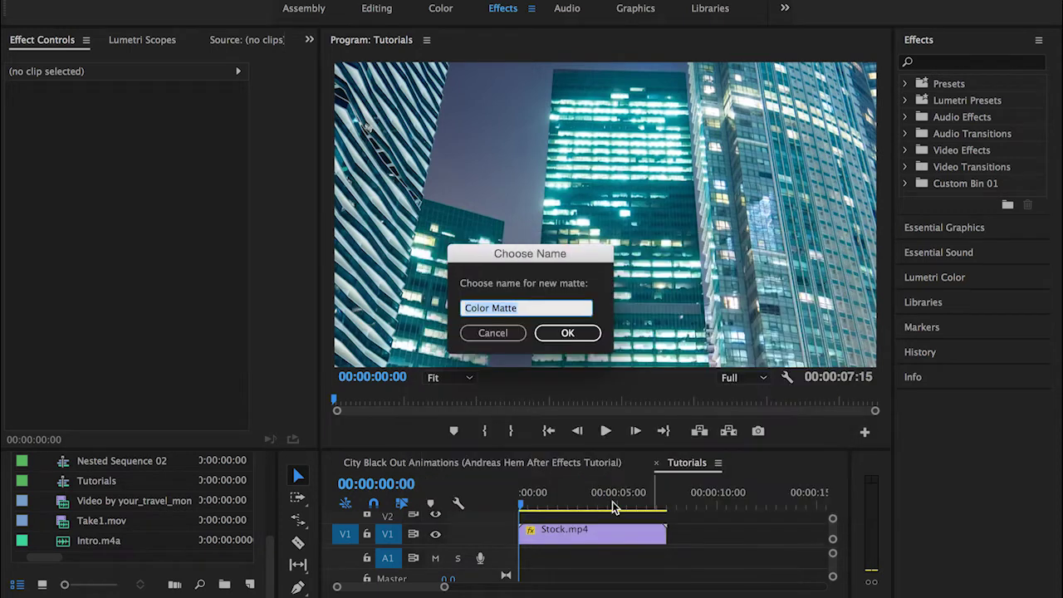
click(558, 333)
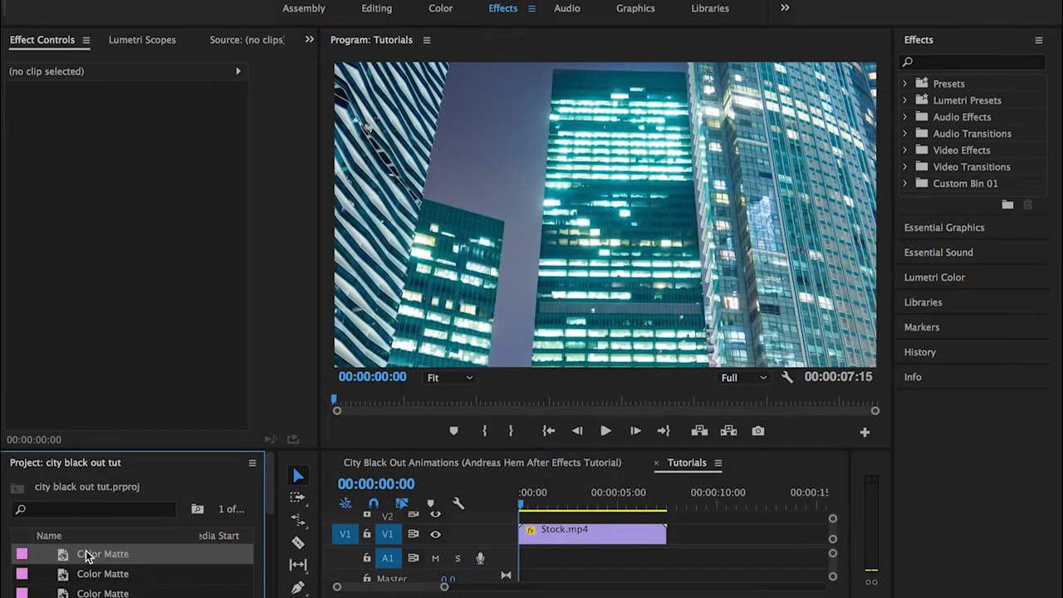
Place the new color matte on V2 above Stock.mp4 at the sequence start and set its opacity to 90%
drag(75, 553, 544, 499)
click(526, 500)
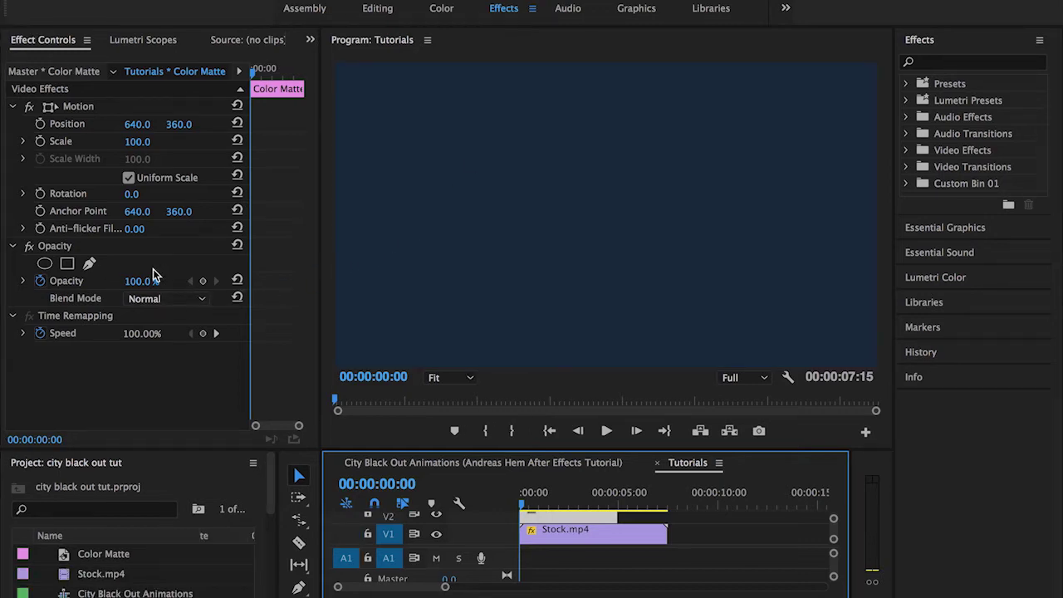
click(160, 275)
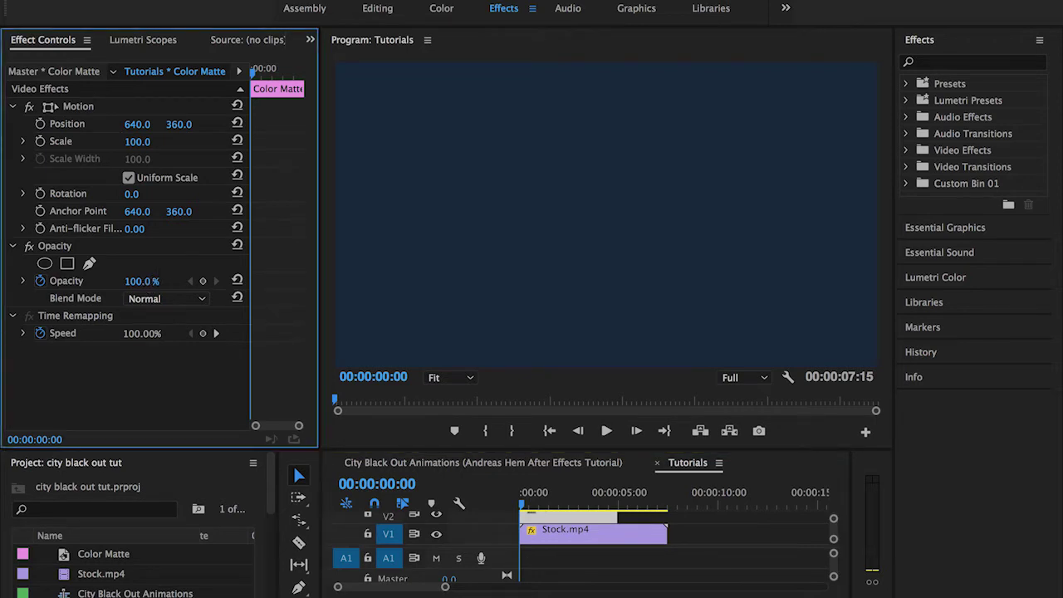
drag(143, 281, 135, 282)
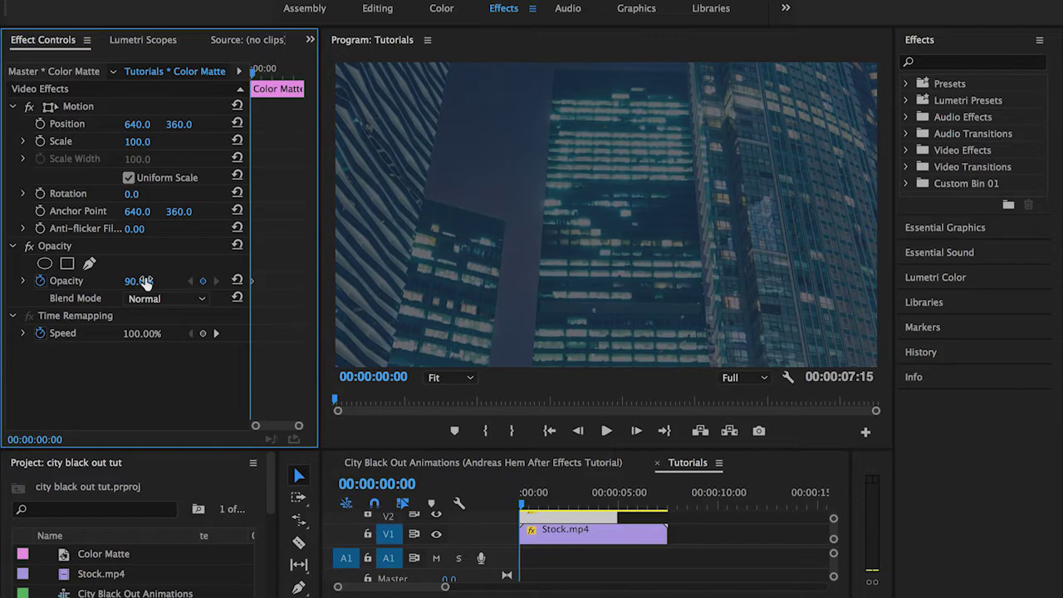
click(144, 282)
click(150, 376)
Add a rectangular opacity mask to the matte and shape it into a narrow vertical strip along the middle building's left edge, reaching the frame's bottom
click(68, 263)
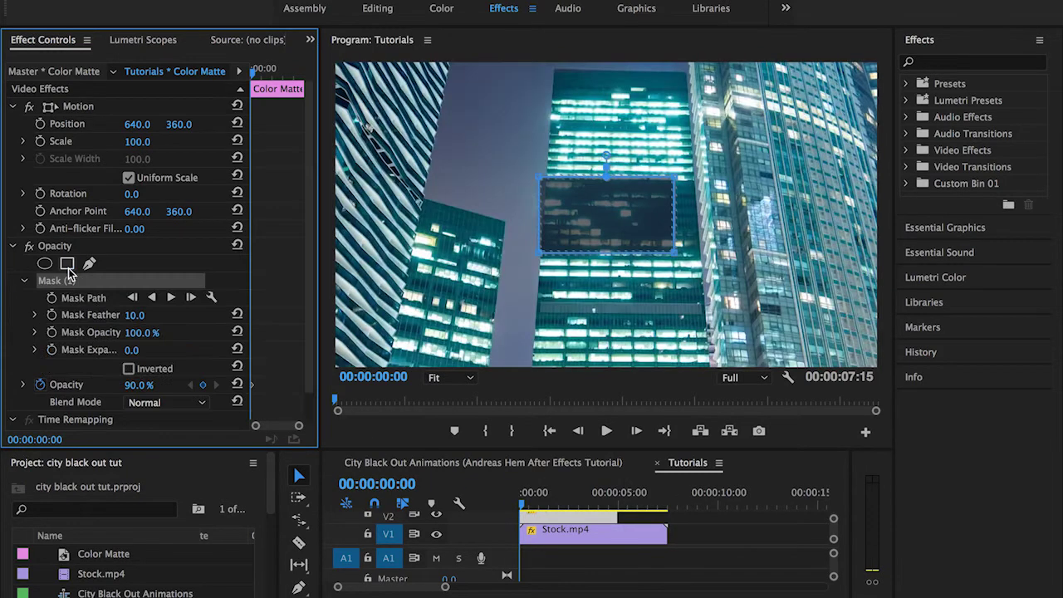
drag(540, 177, 550, 131)
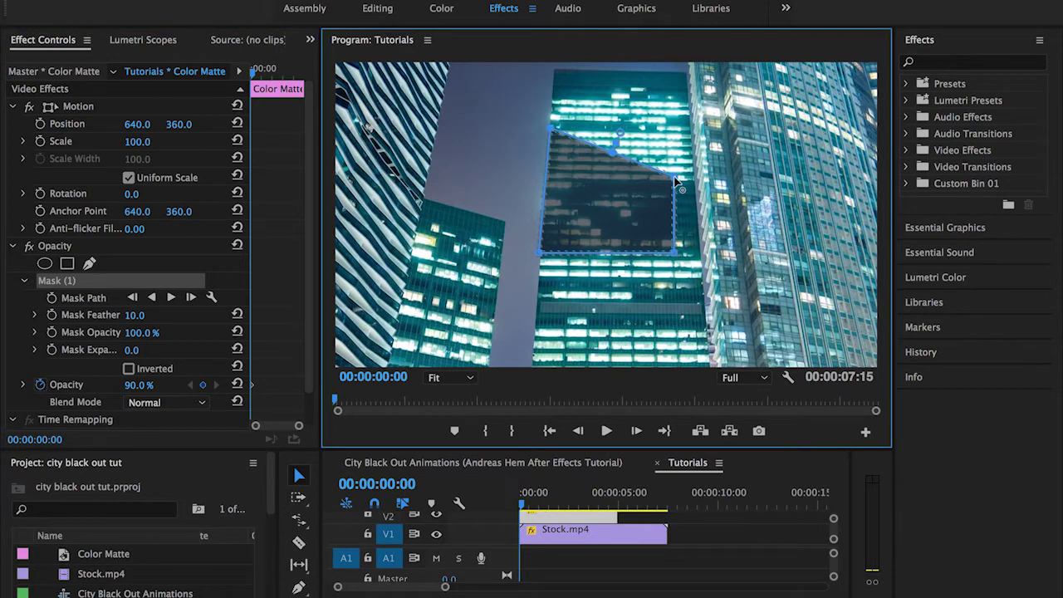
drag(675, 177, 571, 130)
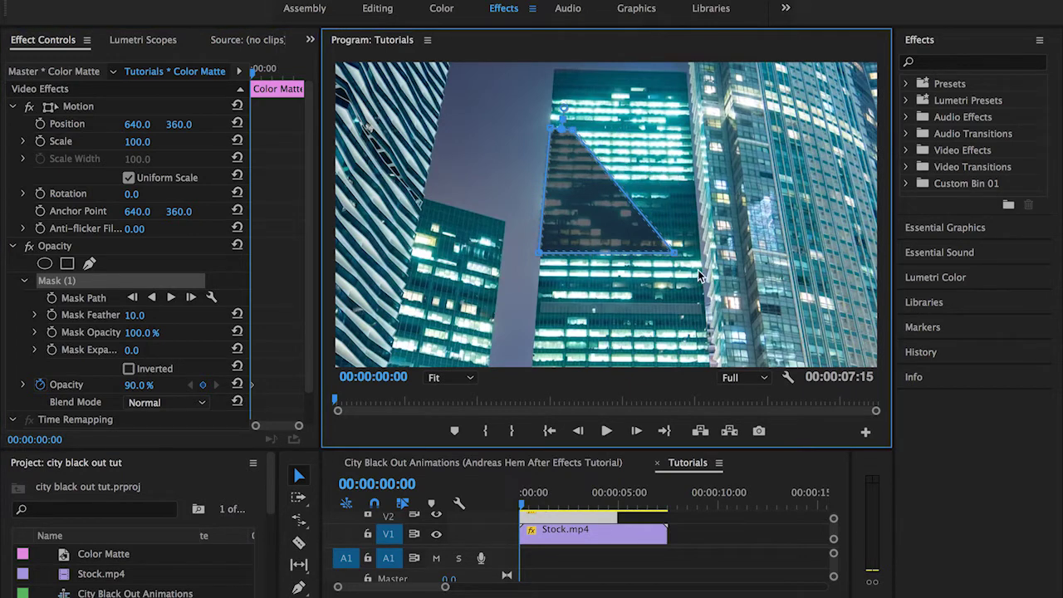
drag(675, 250, 564, 370)
drag(538, 253, 531, 369)
Set the color matte's opacity to 100%
click(138, 386)
text(100)
key(Return)
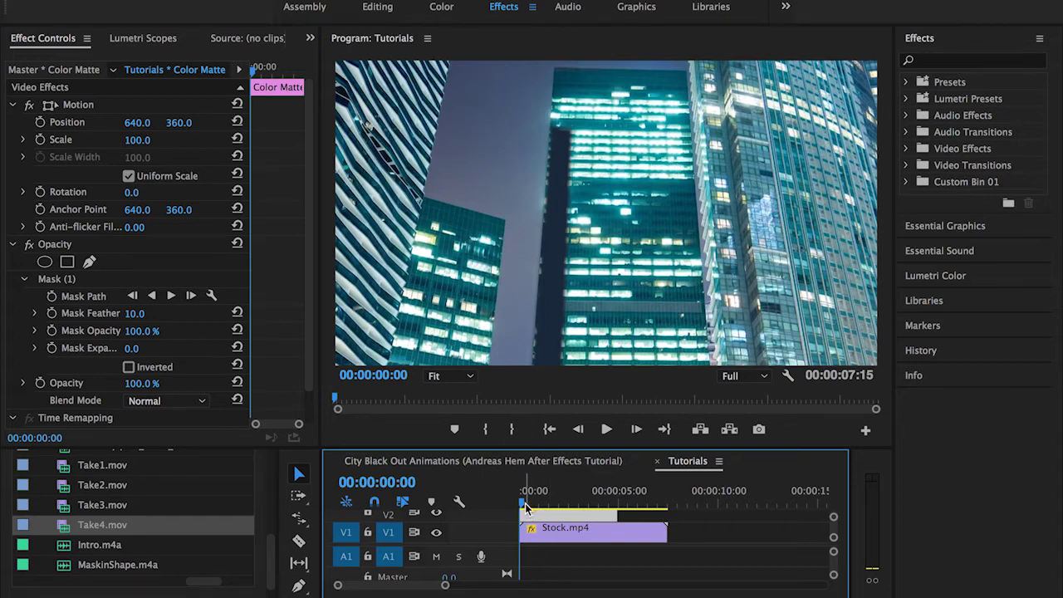
At the first frame, keyframe the mask path with the strip's two top corners lowered to the bottom edge of the picture
scroll(544, 518, up, 1)
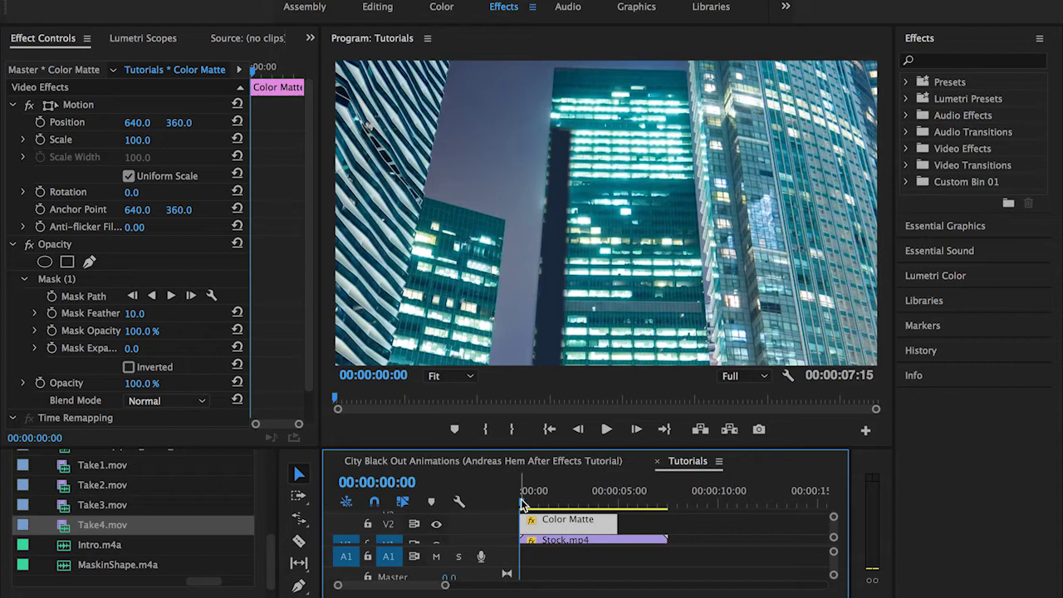
click(528, 504)
drag(528, 504, 499, 506)
click(98, 297)
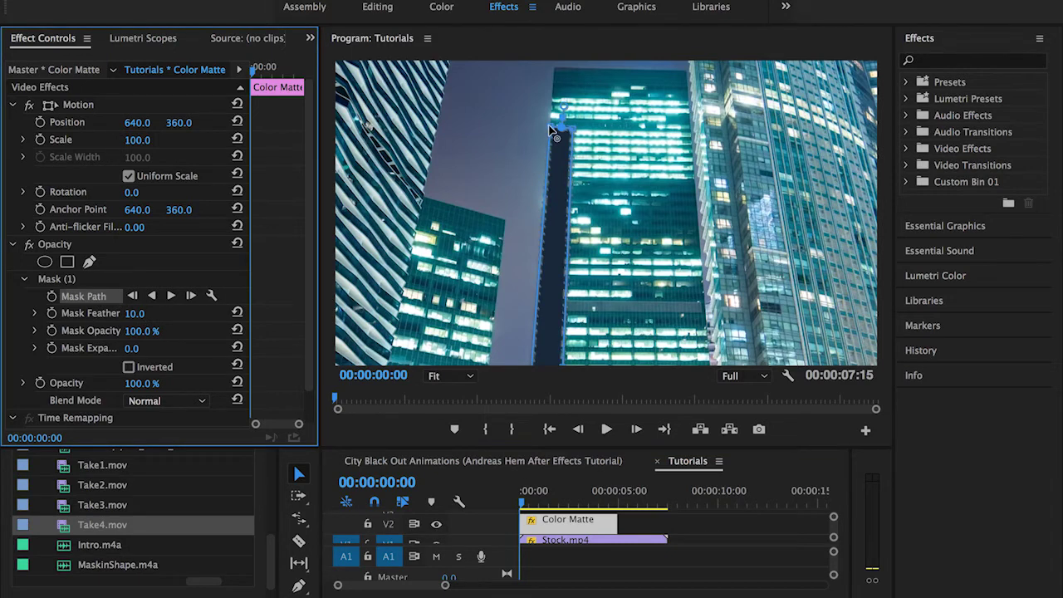
click(549, 151)
drag(549, 130, 533, 366)
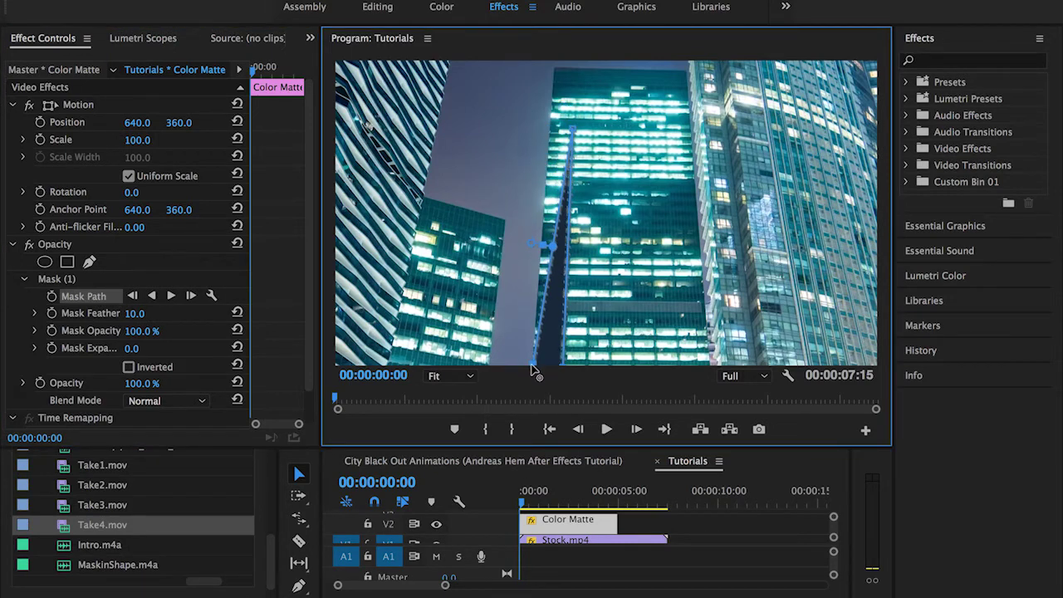
drag(571, 128, 559, 363)
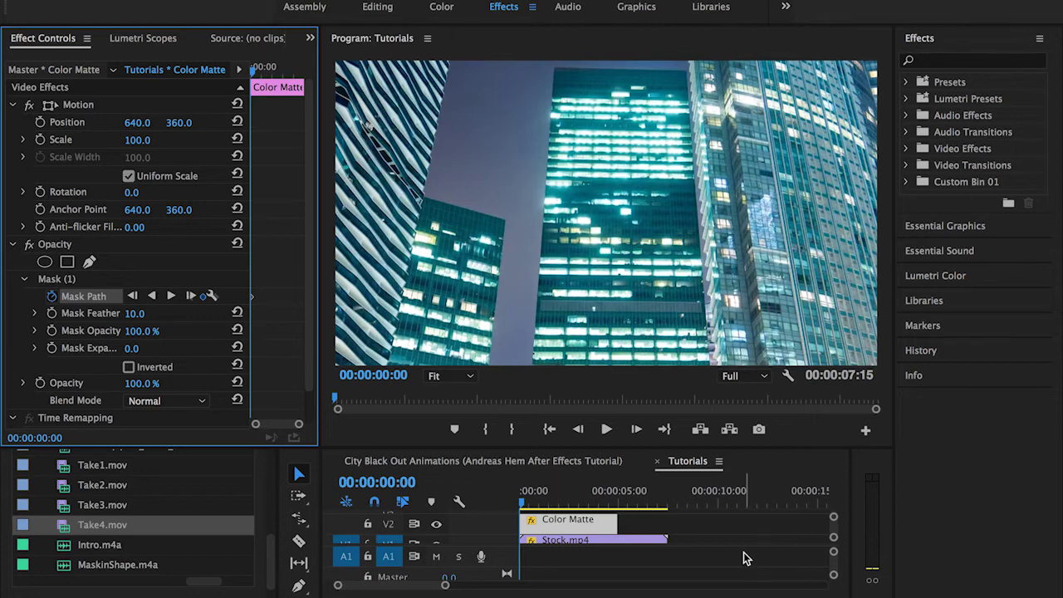
At 00:00:00:02, keyframe the mask path with both top corners raised to the upper part of the middle building
click(772, 473)
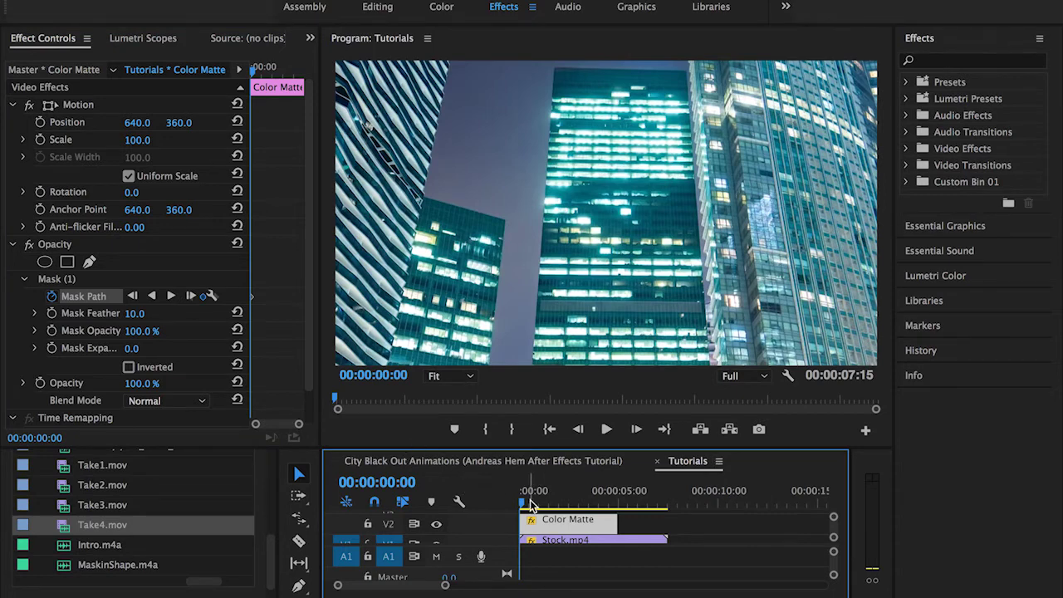
key(Right)
key(Right)
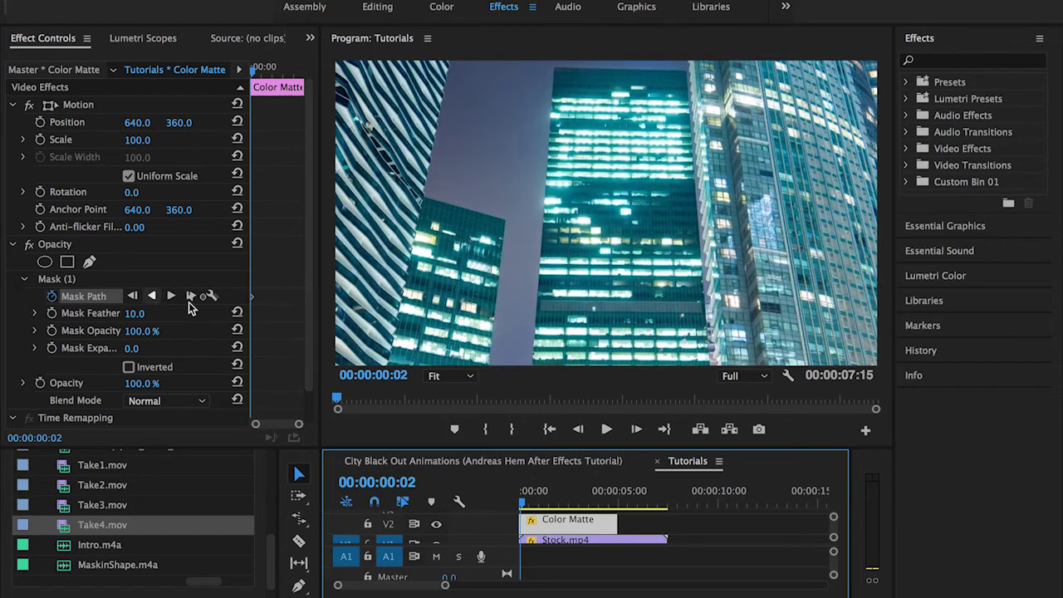
click(97, 281)
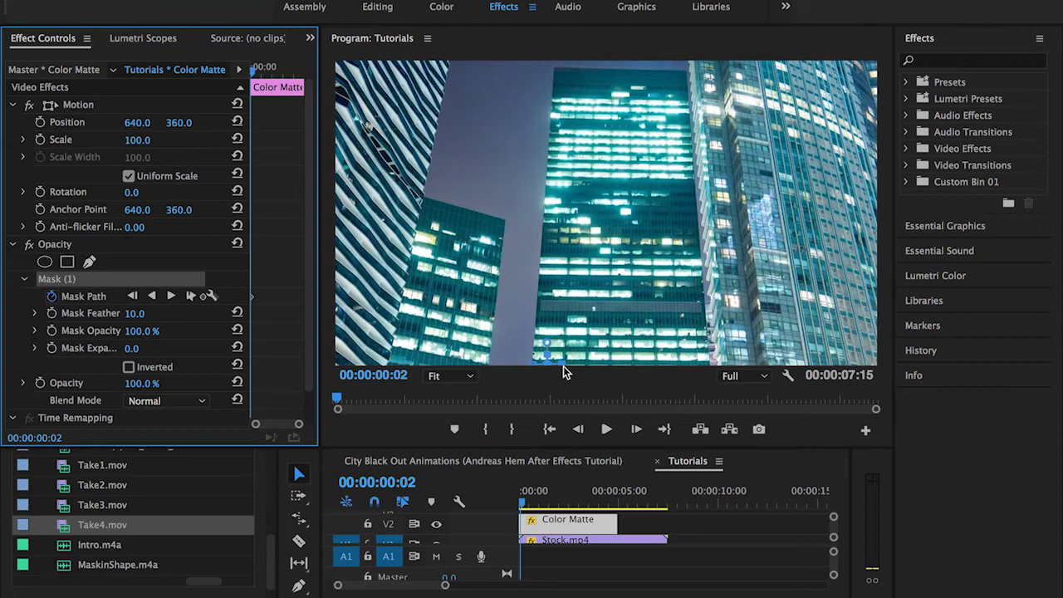
click(110, 295)
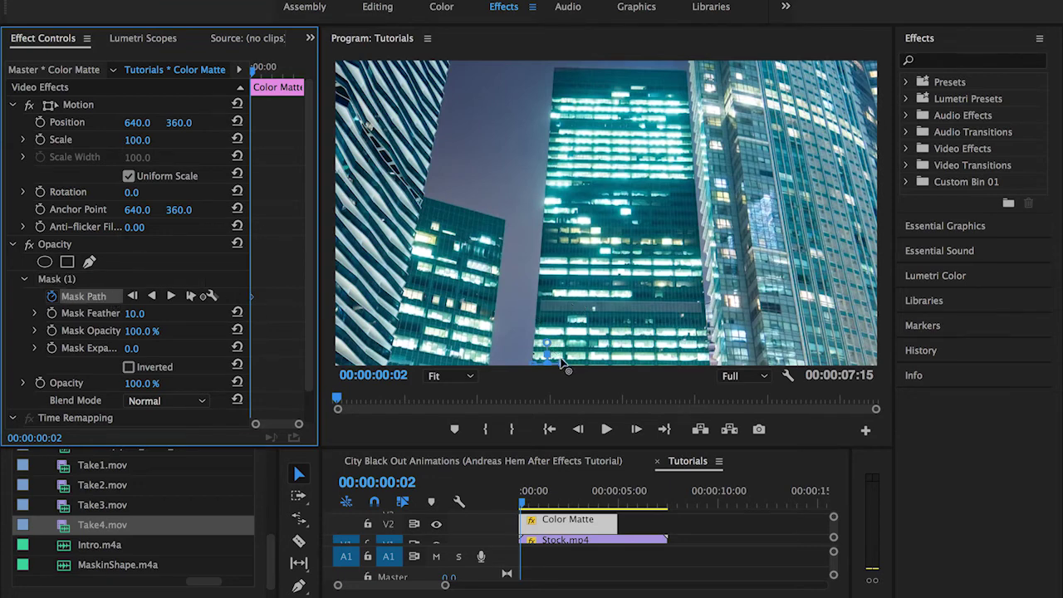
drag(560, 362, 575, 174)
drag(537, 362, 547, 172)
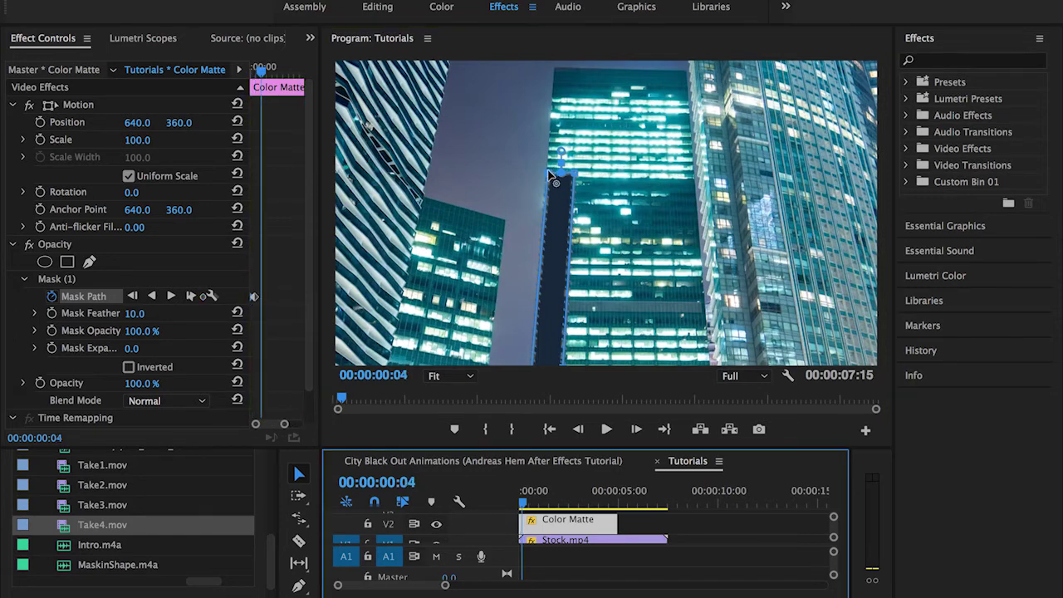
At 00:00:00:04, keyframe the mask path with both top corners lowered to just above the bottom of the picture
drag(548, 172, 534, 328)
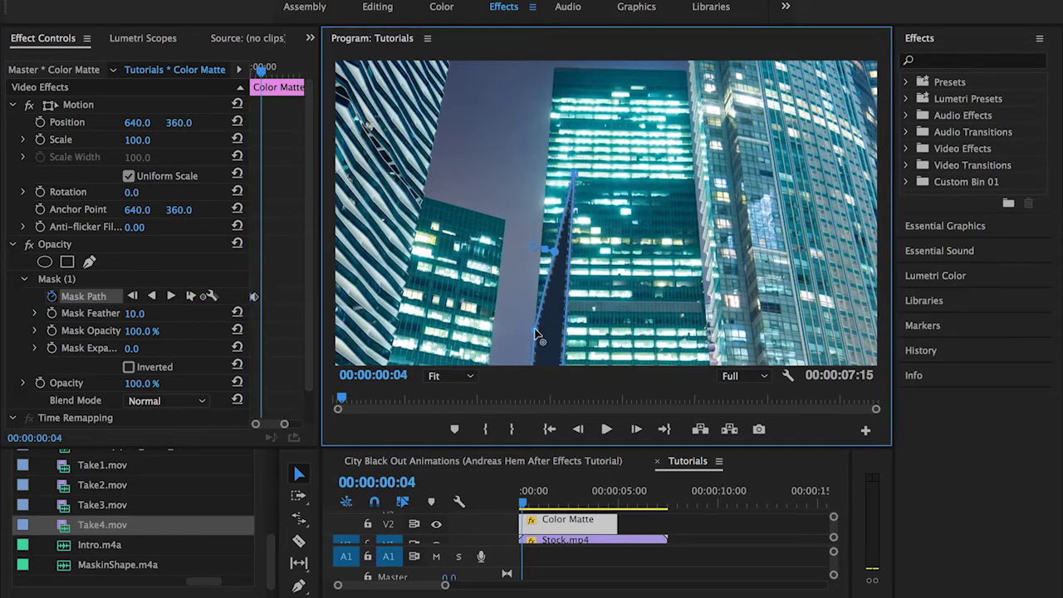
drag(575, 176, 566, 334)
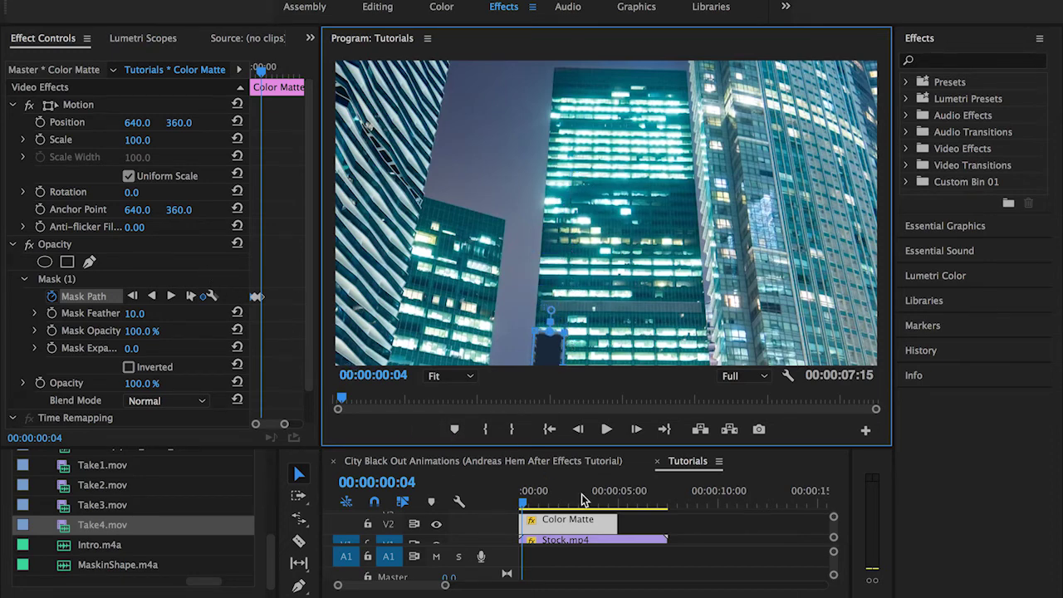
click(573, 524)
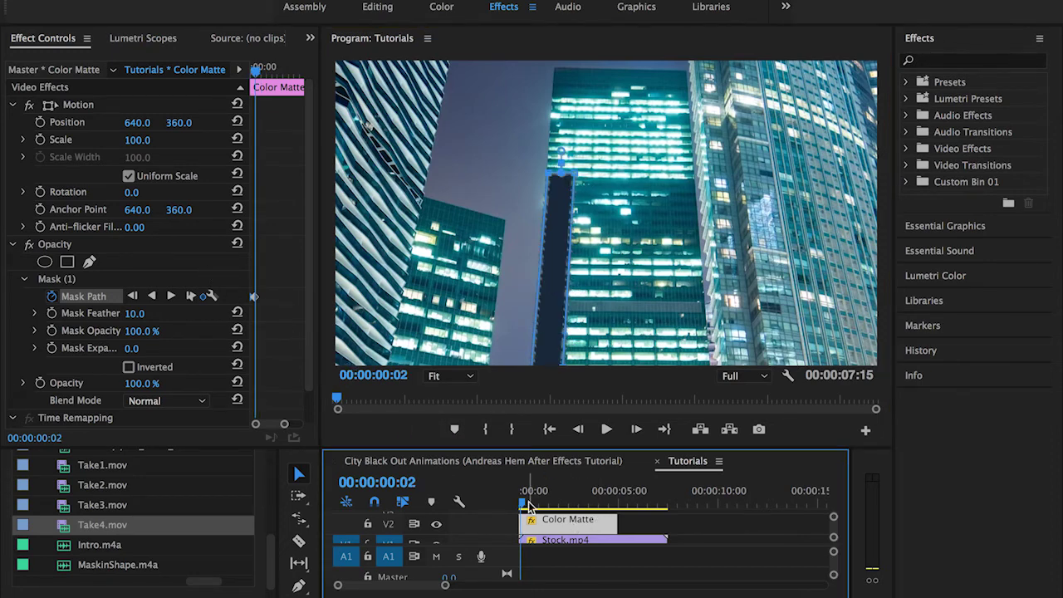
key(Right)
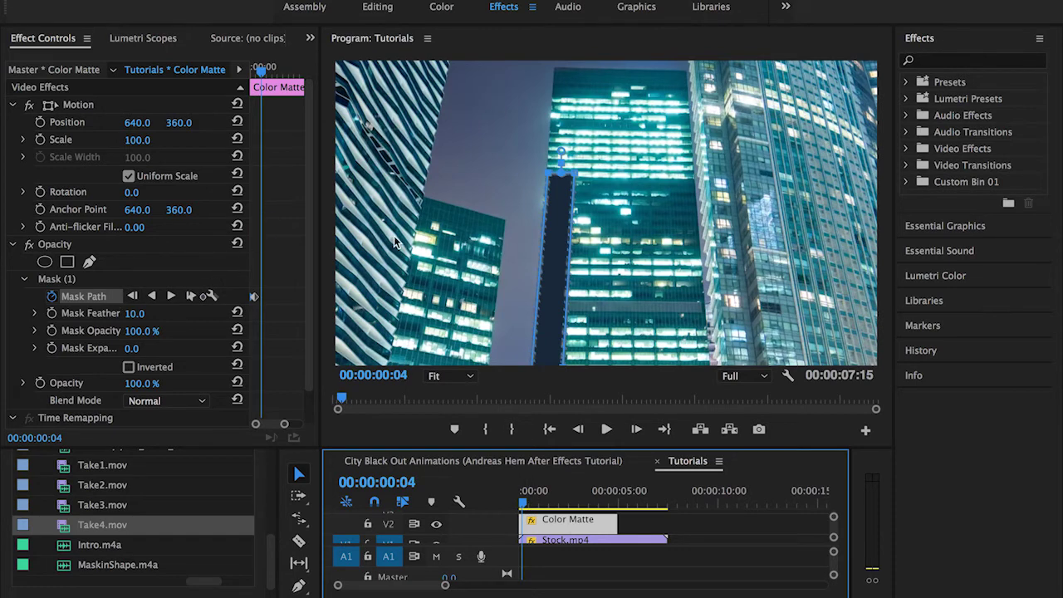
drag(548, 174, 533, 325)
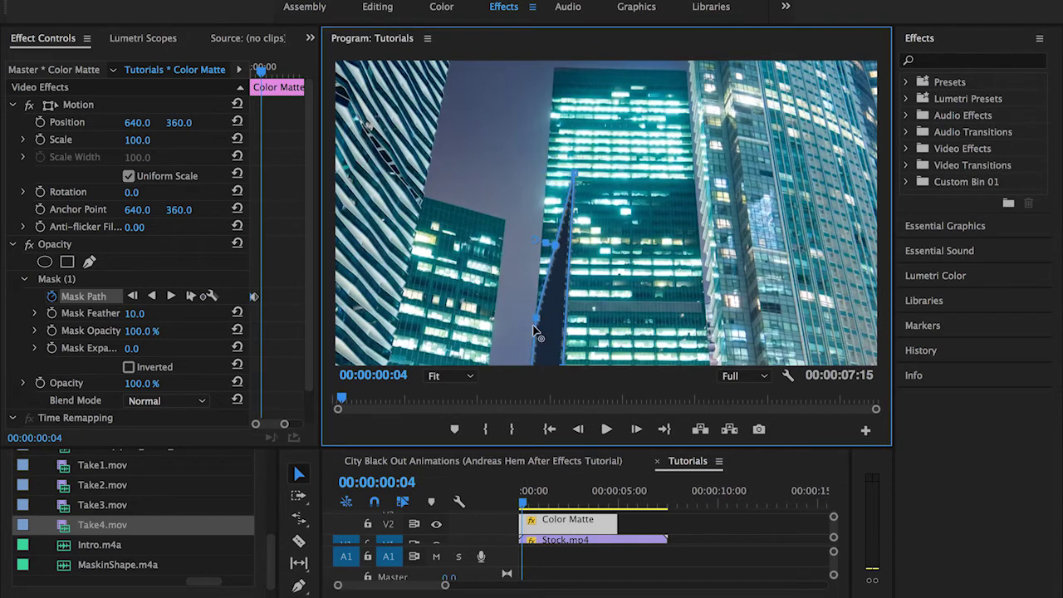
drag(575, 176, 565, 334)
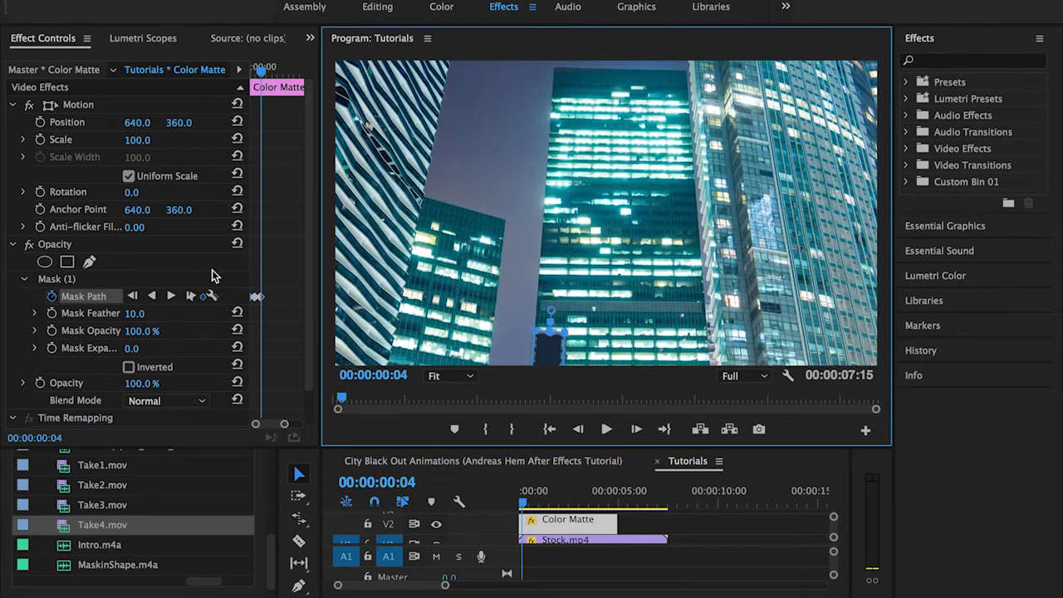
At 00:00:00:06, keyframe the mask path with both top corners raised to about the middle building's mid-height
click(571, 524)
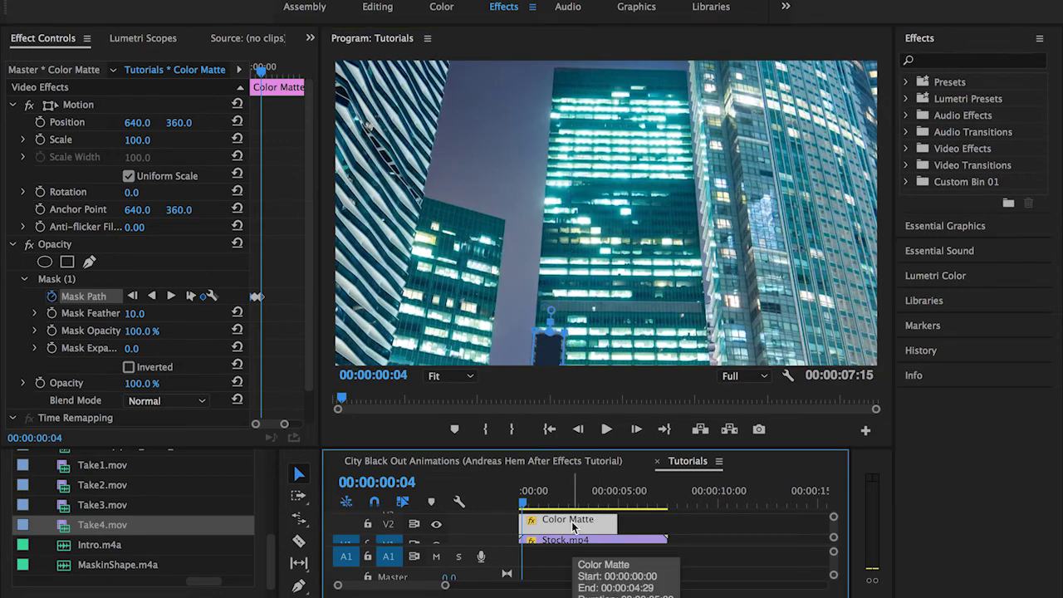
key(Right)
key(Right)
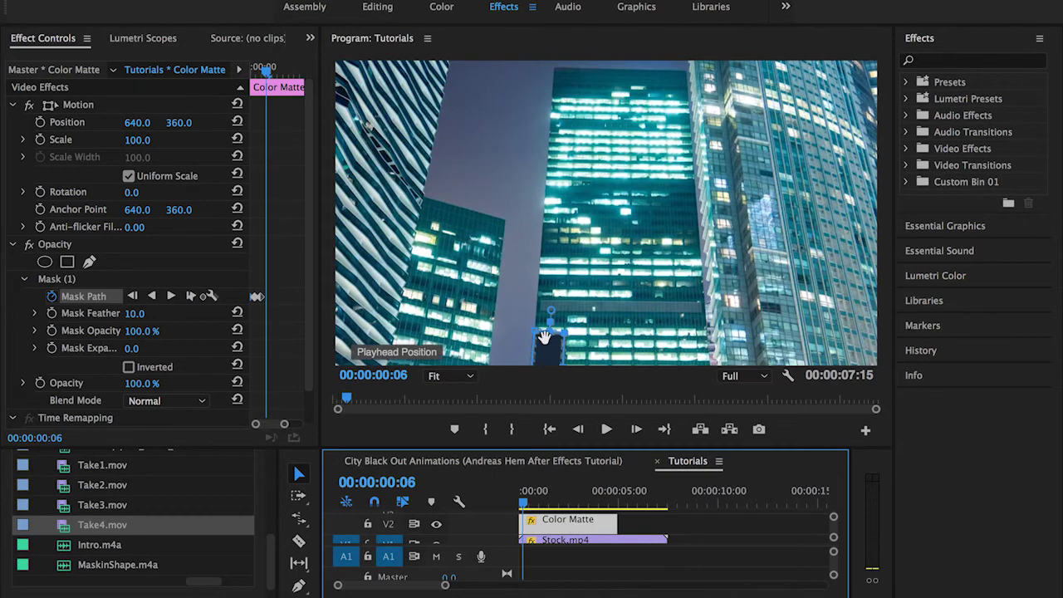
drag(537, 332, 542, 249)
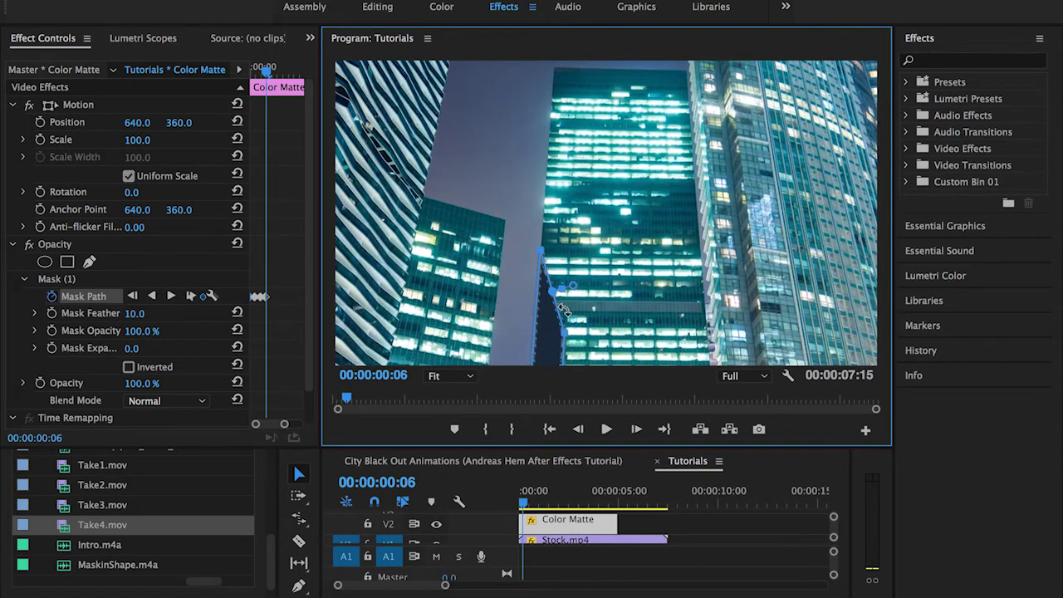
drag(563, 334, 568, 250)
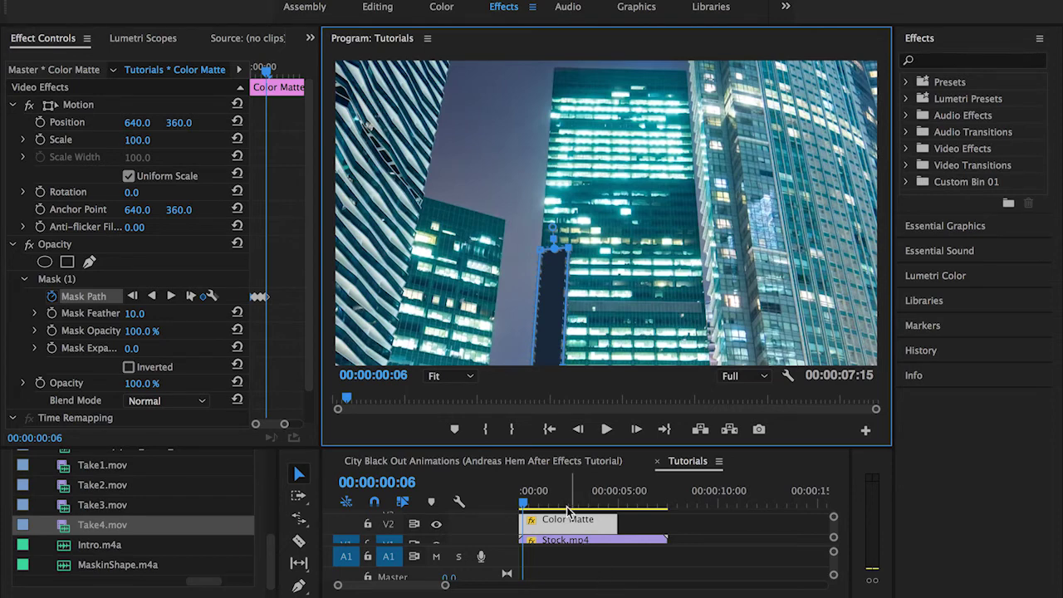
Play the sequence from the start to preview the strip's mask animation
click(549, 433)
click(609, 428)
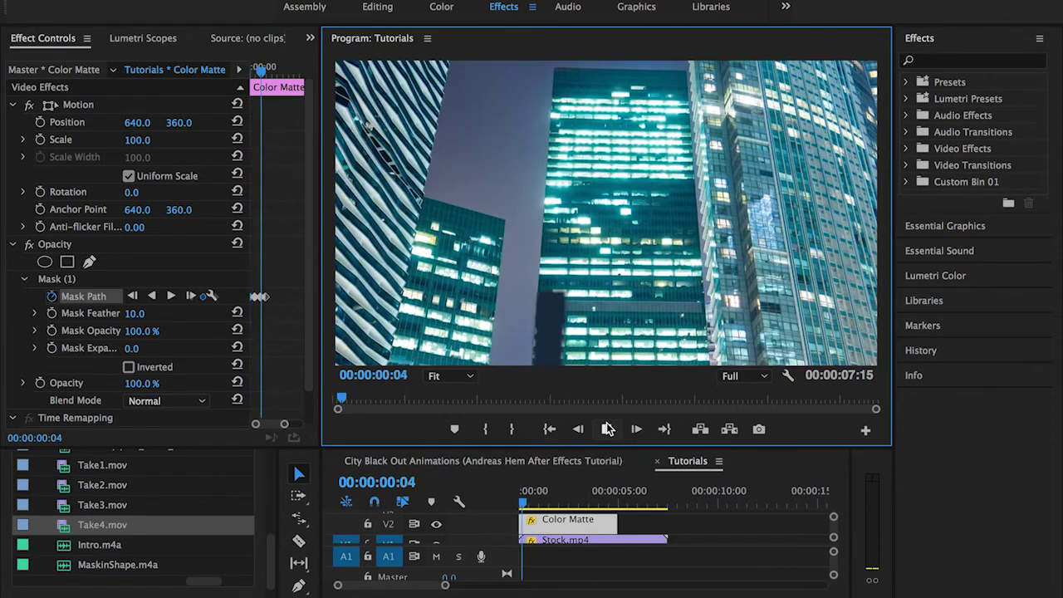
click(609, 429)
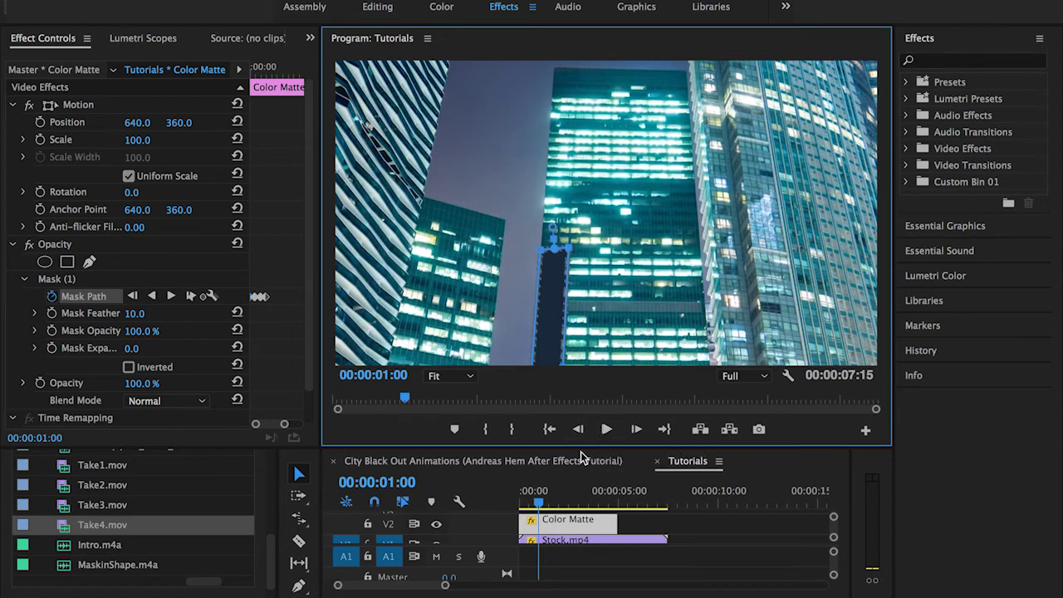